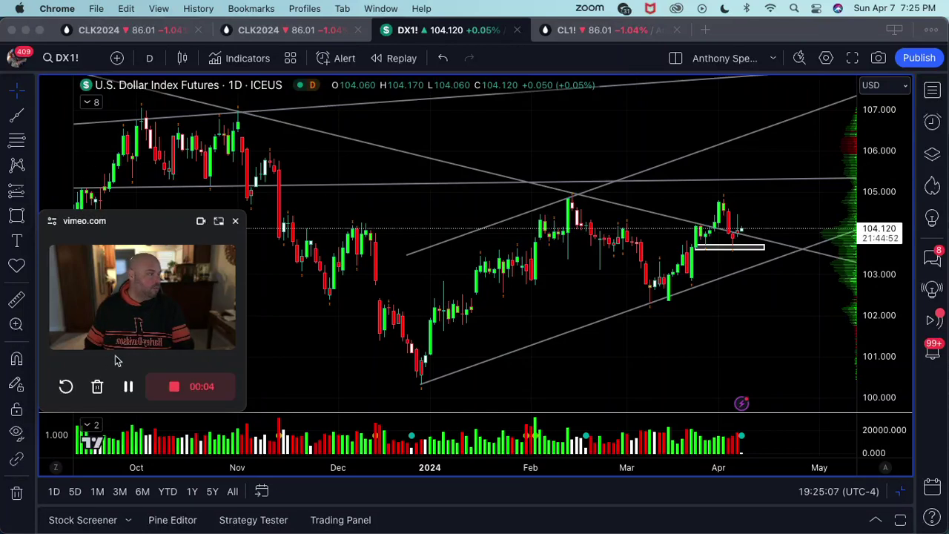
Zoom into the recent DX1! November-to-April swings and open the brushes drawing group
scroll(477, 185, left, 3)
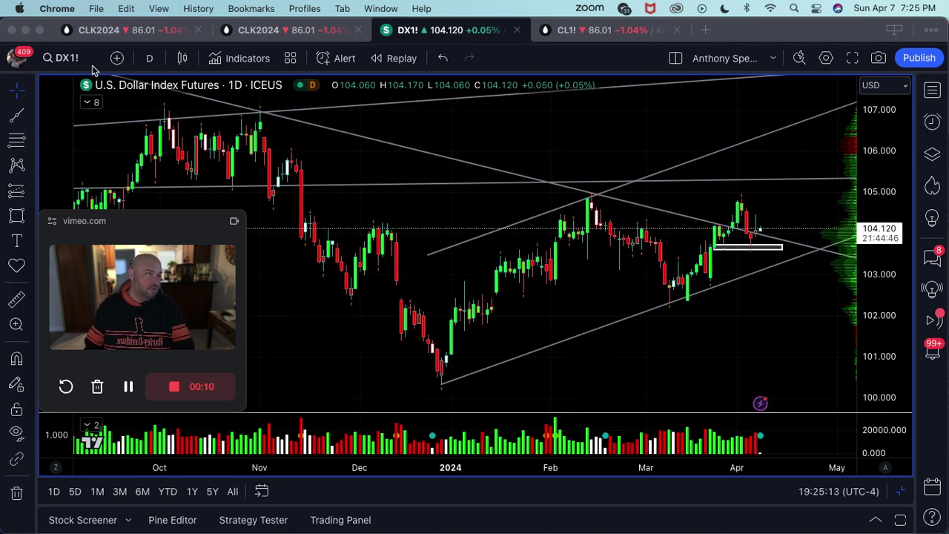
scroll(665, 263, up, 5)
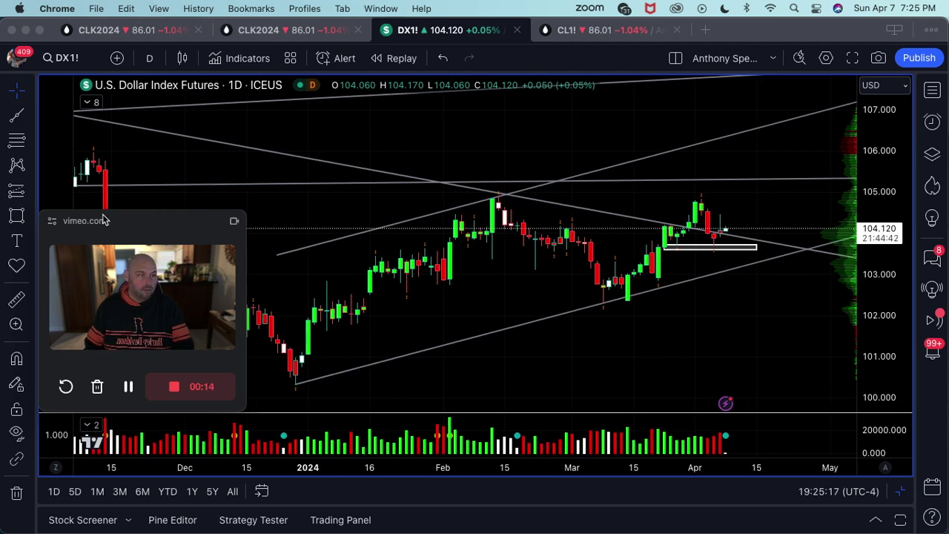
click(31, 221)
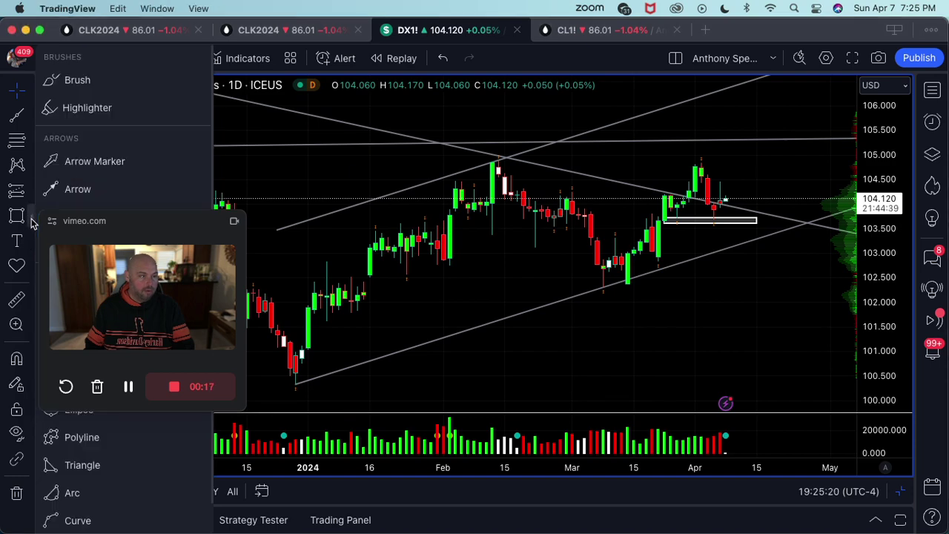
Select the Highlighter brush and reframe the chart to show October through May
click(77, 110)
scroll(410, 252, down, 8)
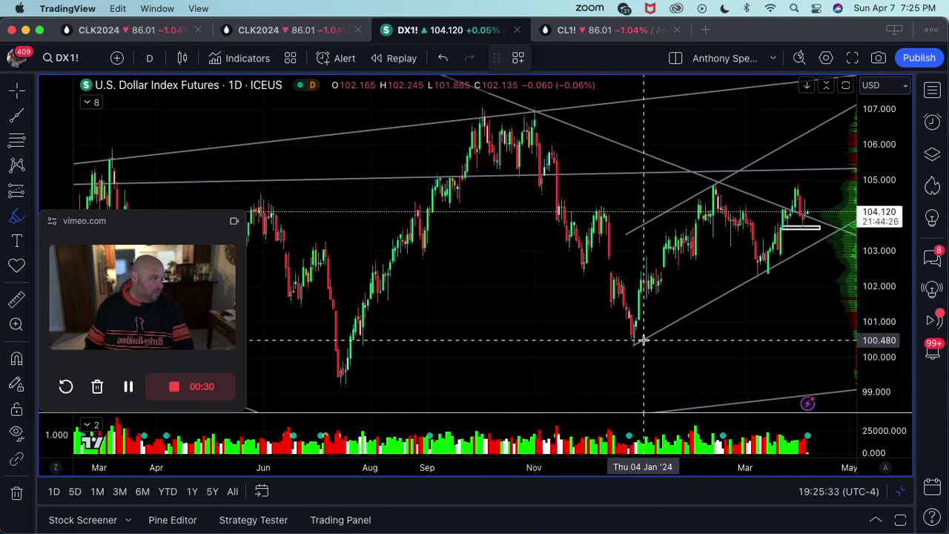
scroll(659, 322, right, 5)
scroll(660, 323, right, 5)
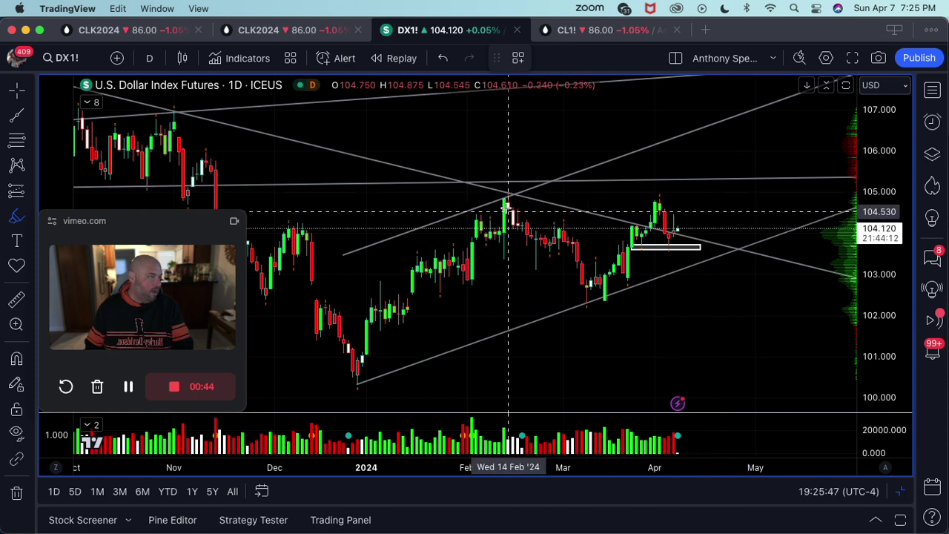
Place yellow highlighter dots on the February high and another swing point, then return to Cursor
click(508, 193)
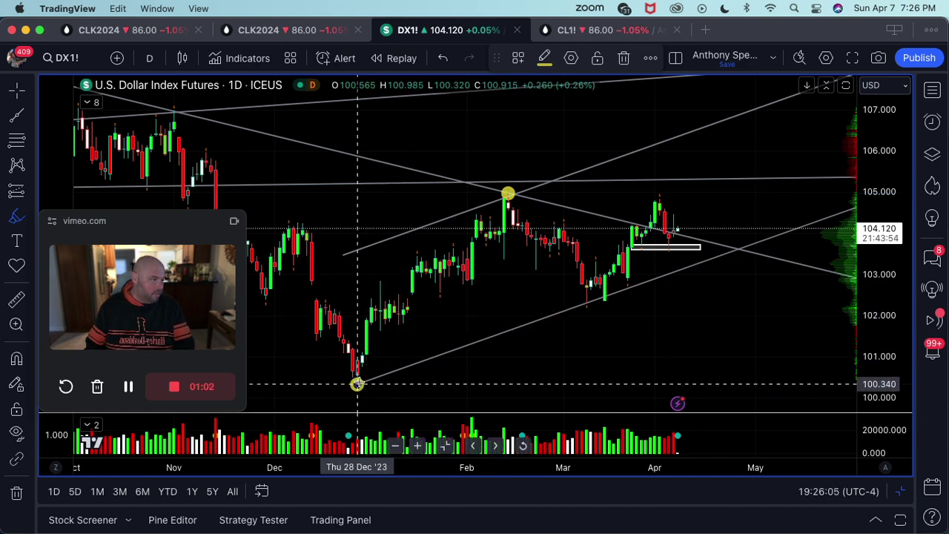
click(440, 291)
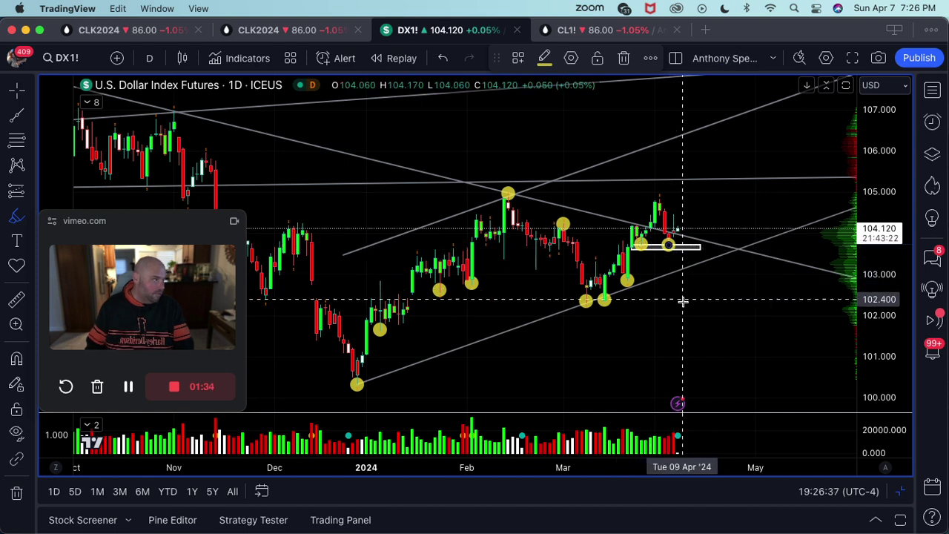
click(17, 91)
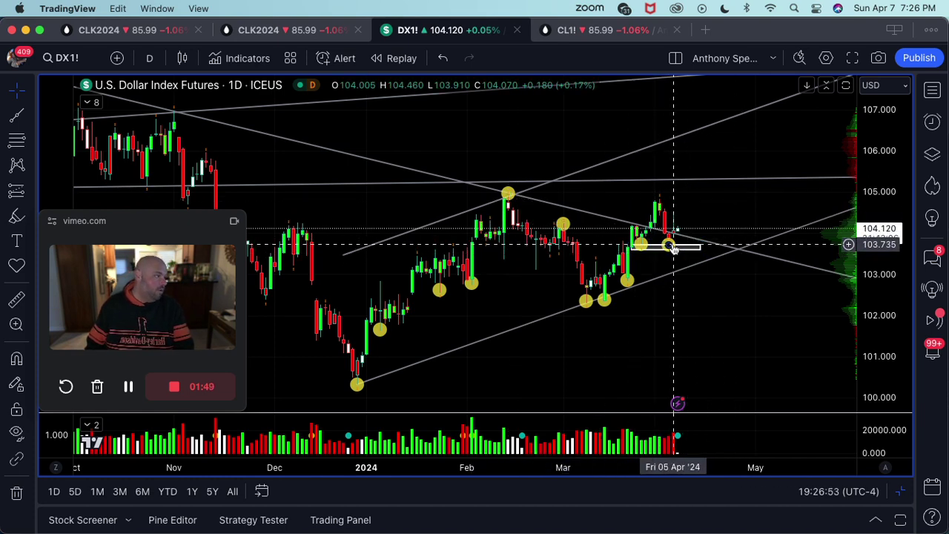
Zoom the time axis to February–April around the boxed support zone near 103.7
scroll(697, 278, up, 5)
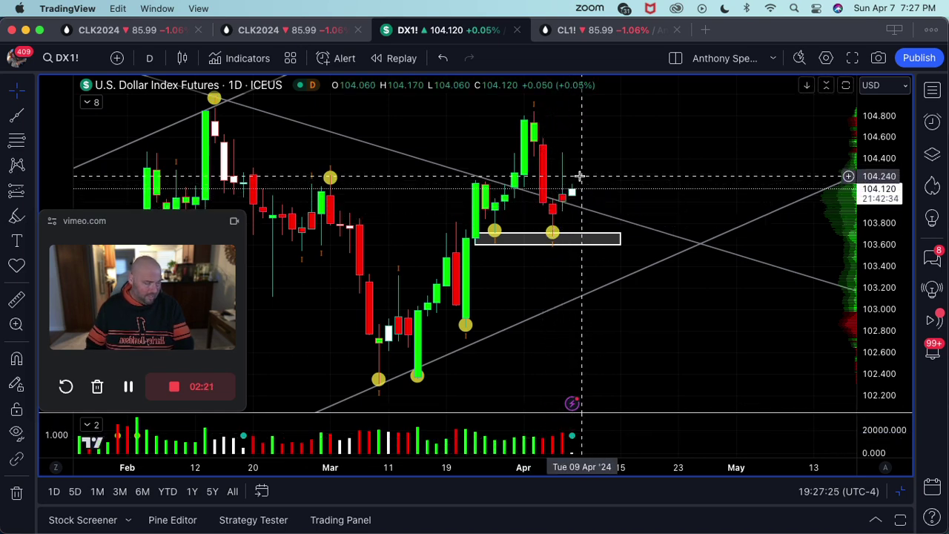
Zoom out and pan the DX1! chart to show November through May, price at 104.120
scroll(598, 169, up, 1)
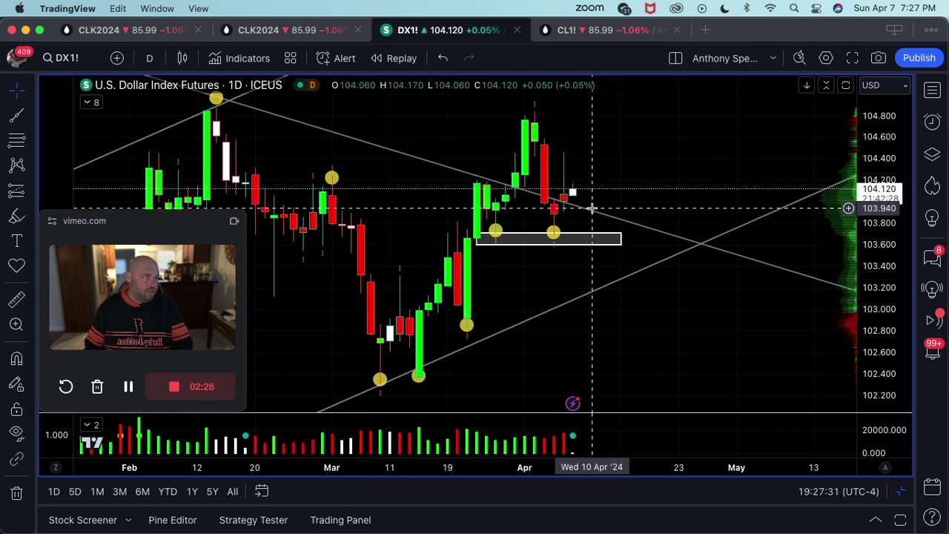
scroll(592, 208, down, 4)
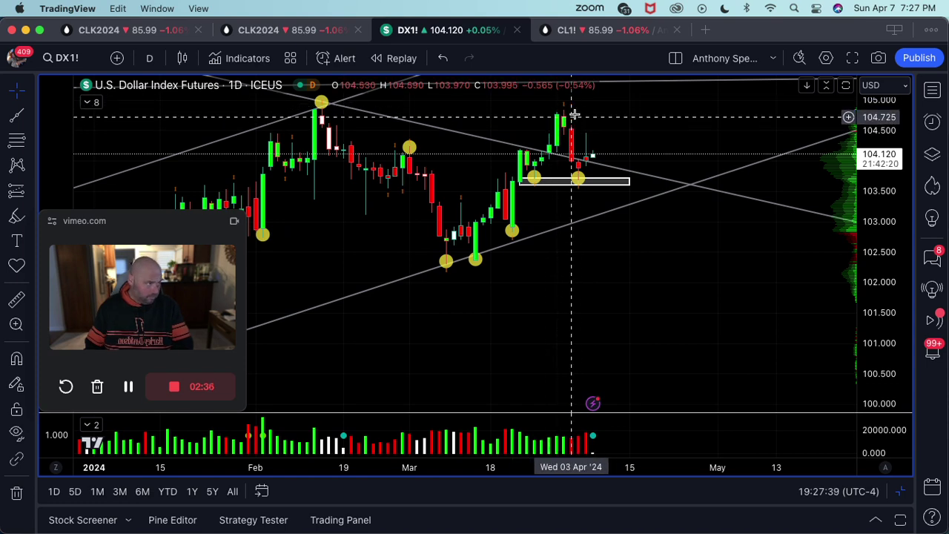
scroll(630, 89, down, 5)
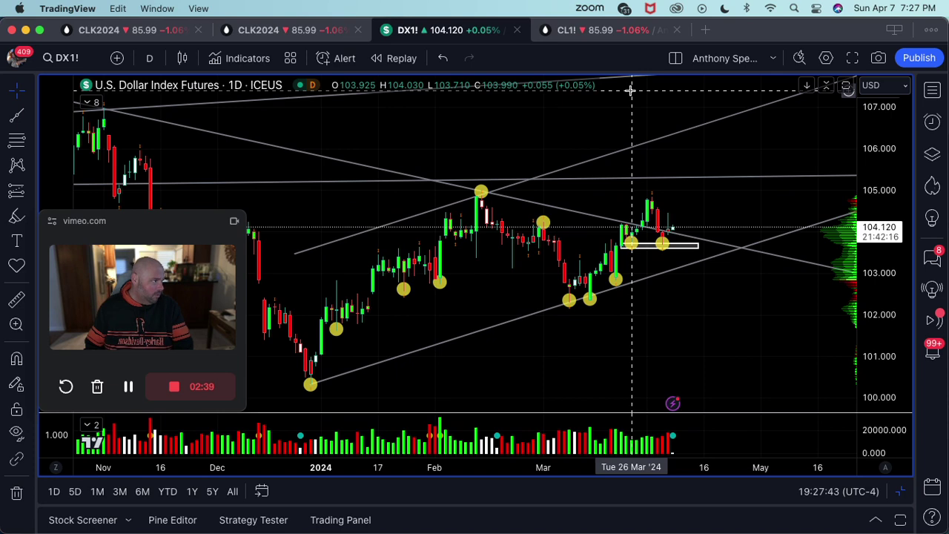
scroll(630, 90, right, 2)
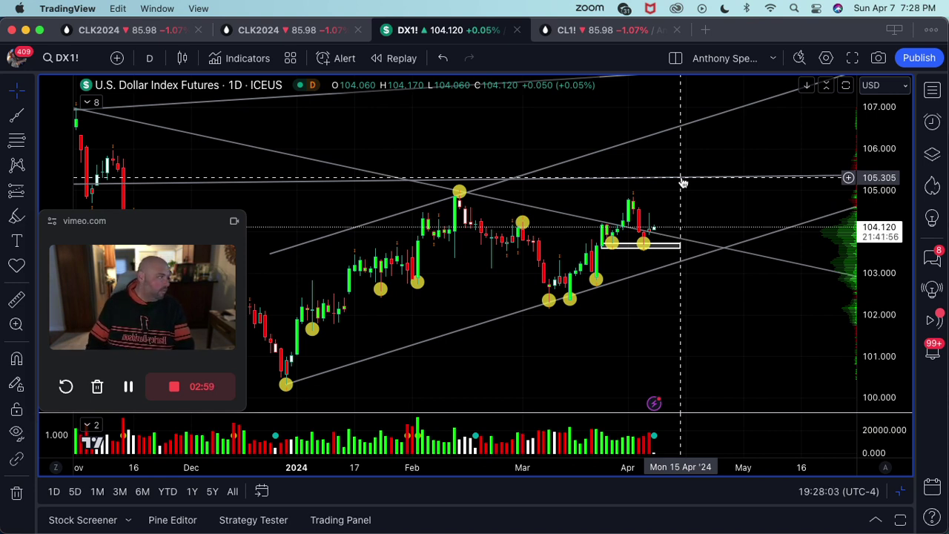
click(657, 246)
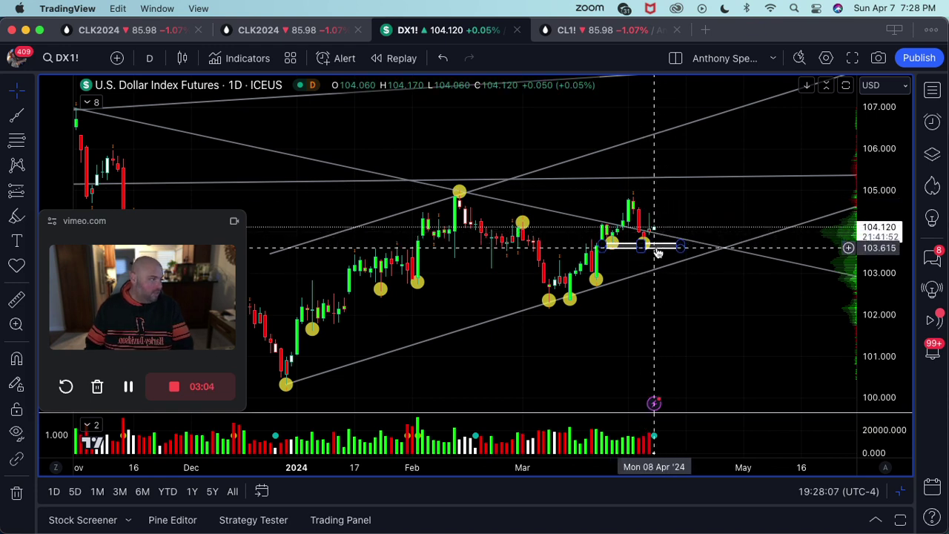
click(658, 268)
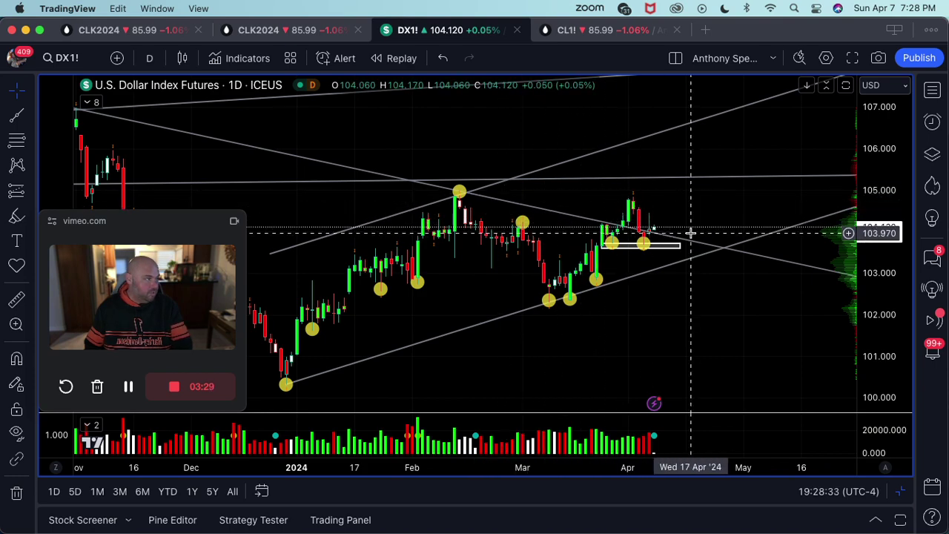
scroll(571, 263, down, 2)
Zoom into recent months of the DX1! chart and open the line tools flyout
scroll(571, 263, down, 2)
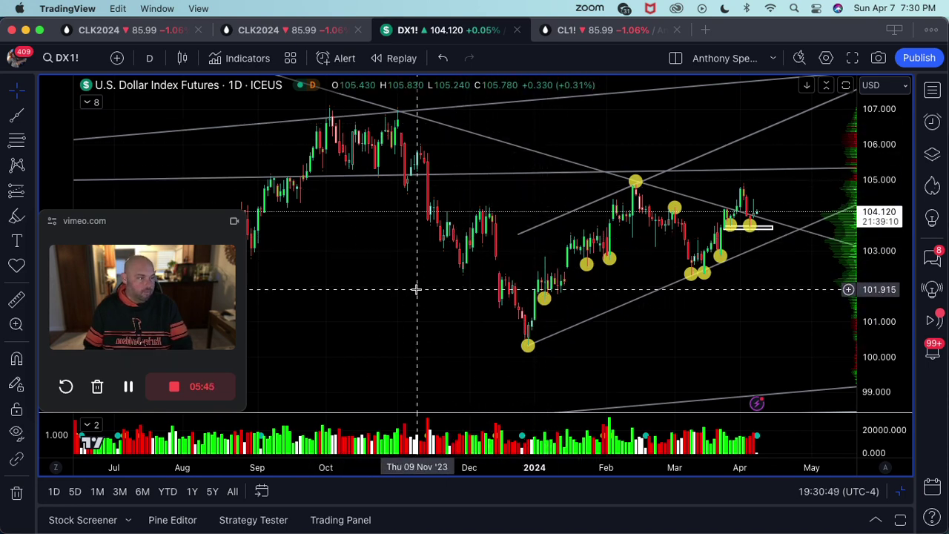
scroll(676, 193, up, 5)
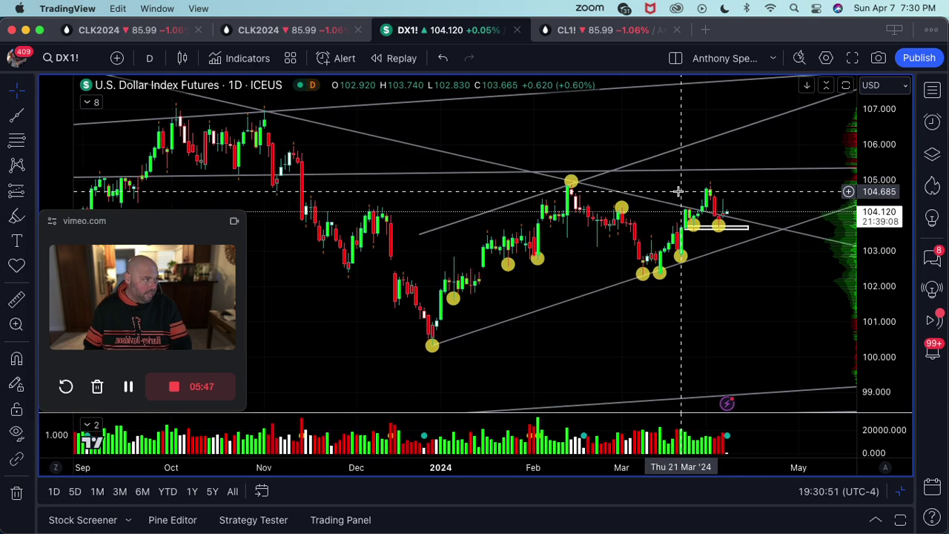
scroll(679, 191, up, 1)
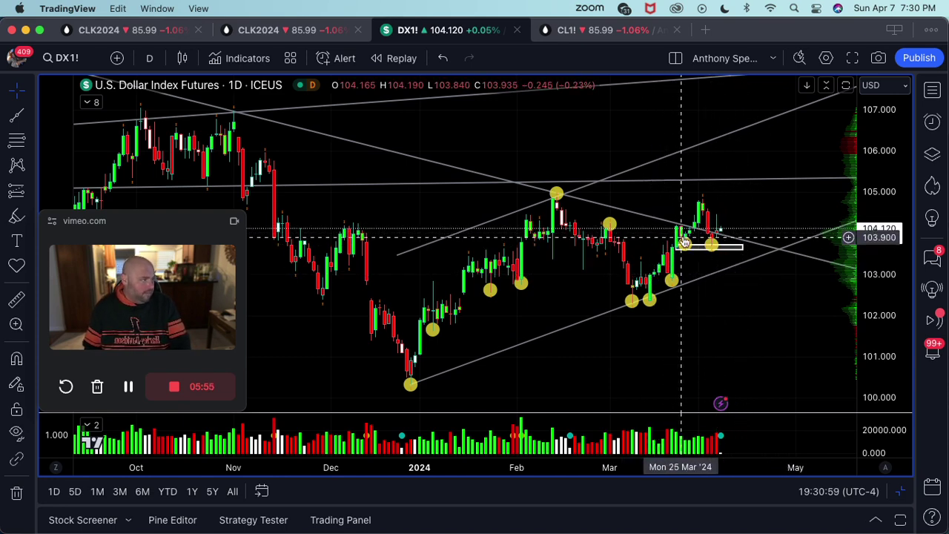
click(29, 119)
Draw an orange level trend line at about 104.12 spanning late March through April
click(77, 79)
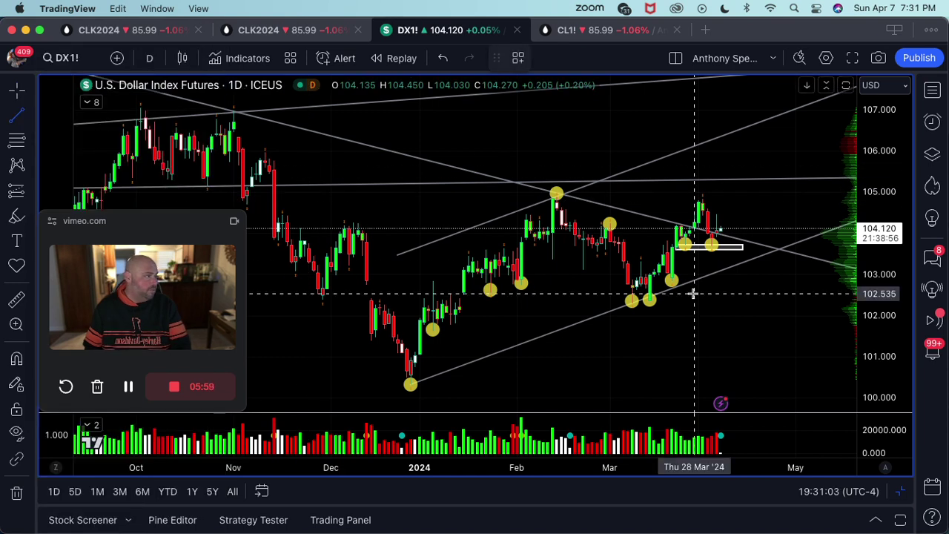
scroll(692, 293, right, 1)
scroll(693, 292, up, 2)
scroll(652, 232, up, 2)
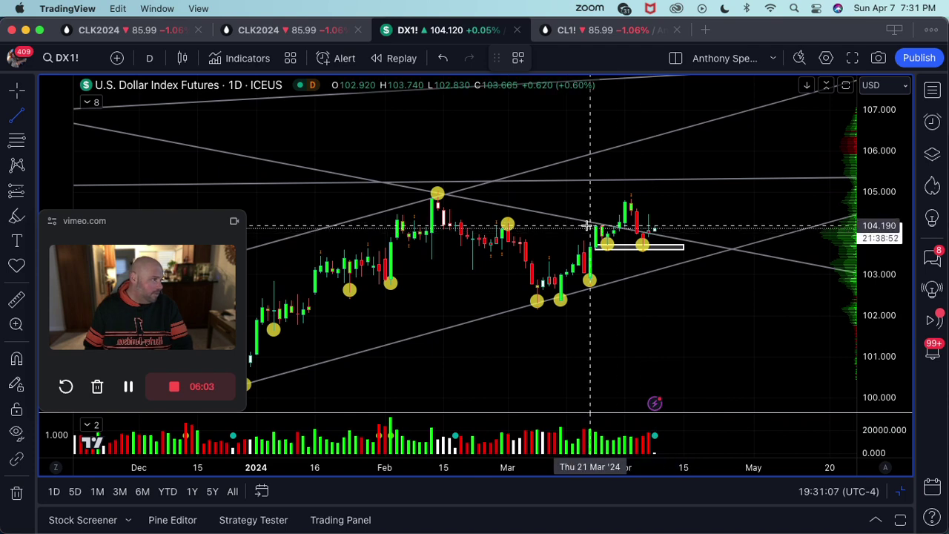
click(588, 225)
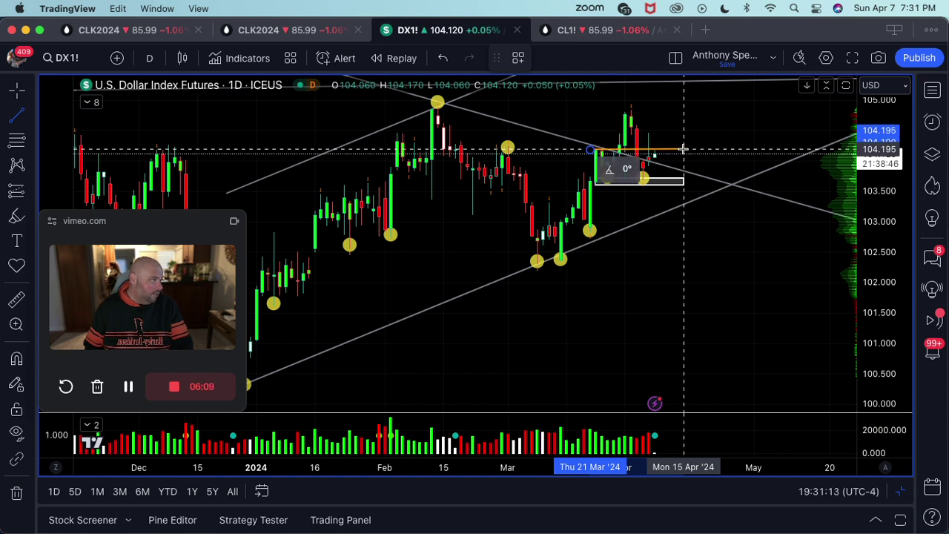
click(684, 149)
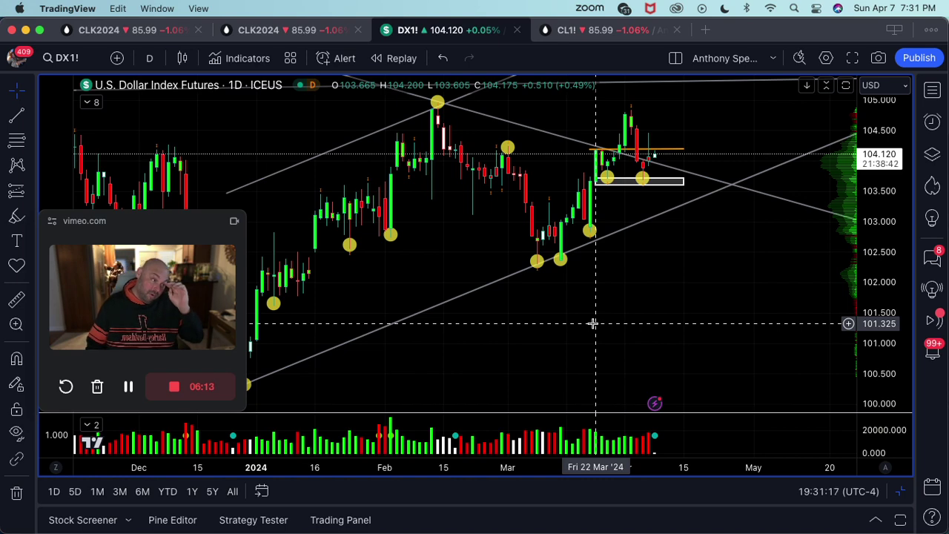
click(598, 149)
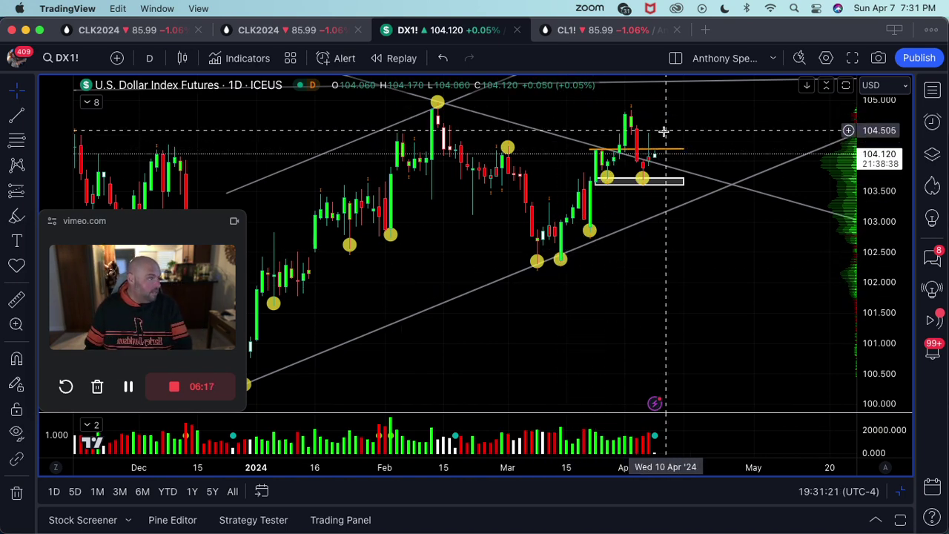
click(620, 150)
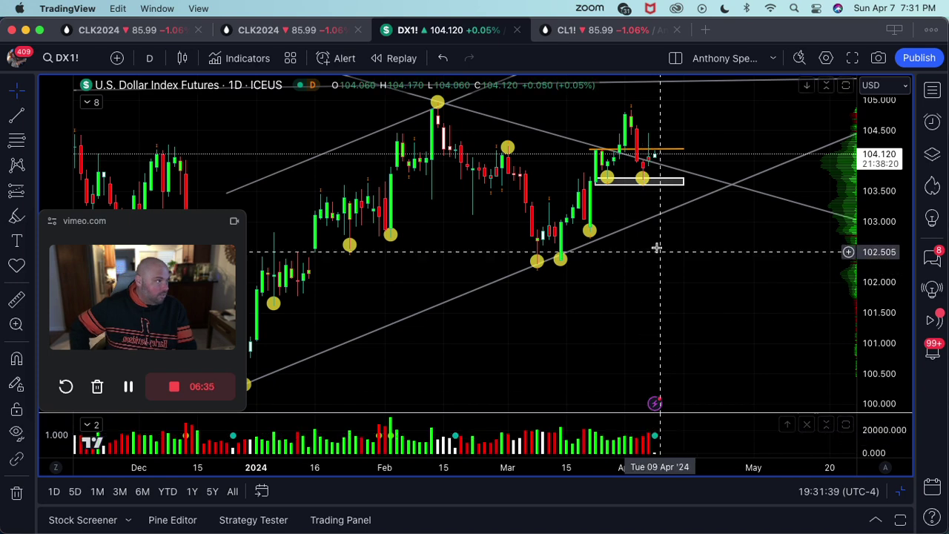
drag(657, 158, 658, 148)
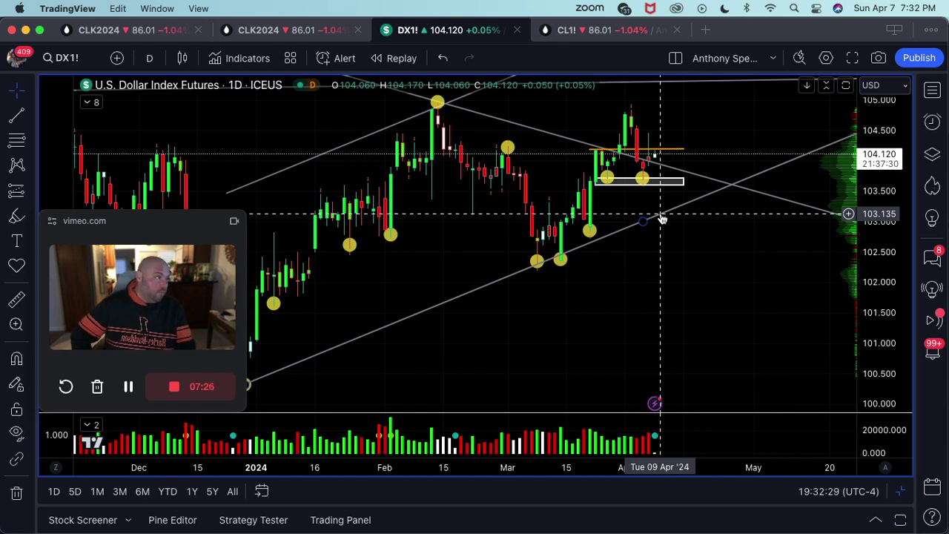
scroll(662, 219, down, 5)
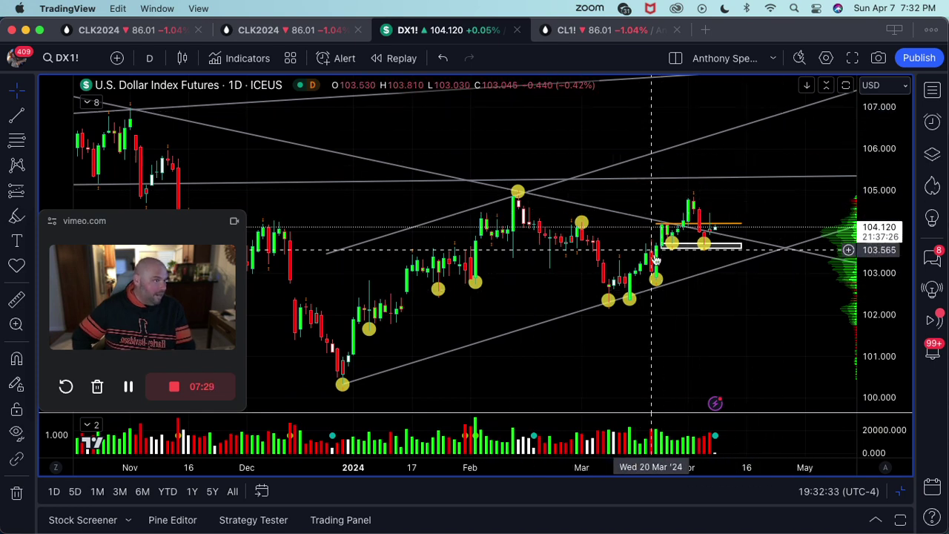
click(737, 249)
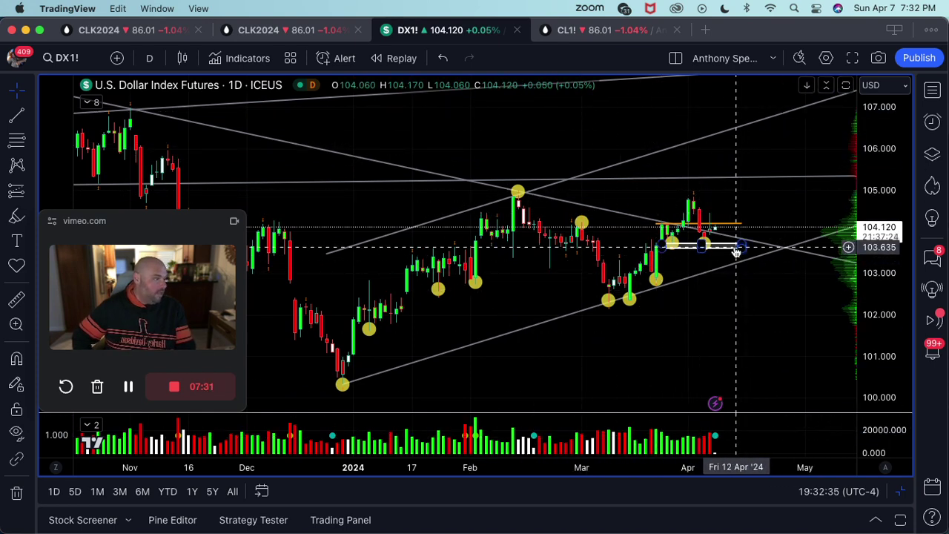
scroll(715, 187, down, 5)
scroll(716, 186, up, 5)
scroll(716, 186, up, 2)
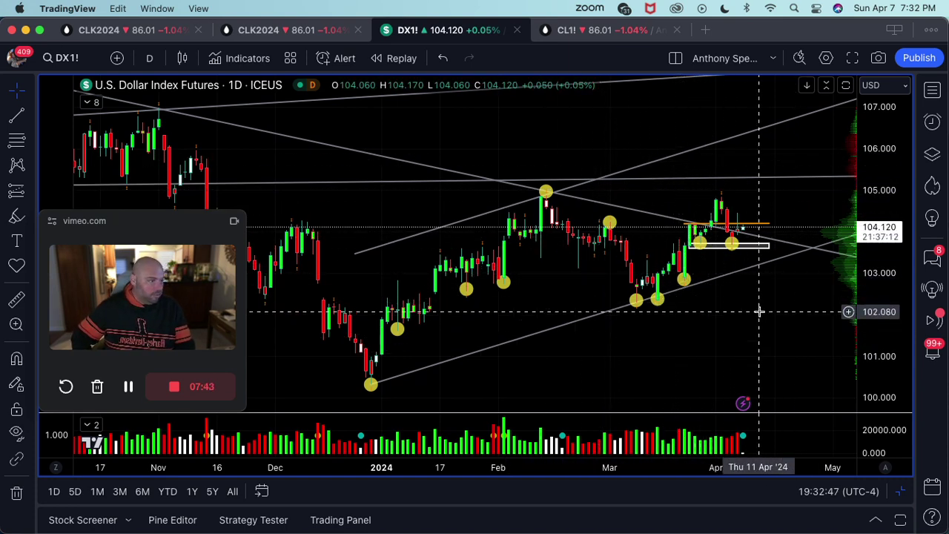
scroll(759, 312, down, 4)
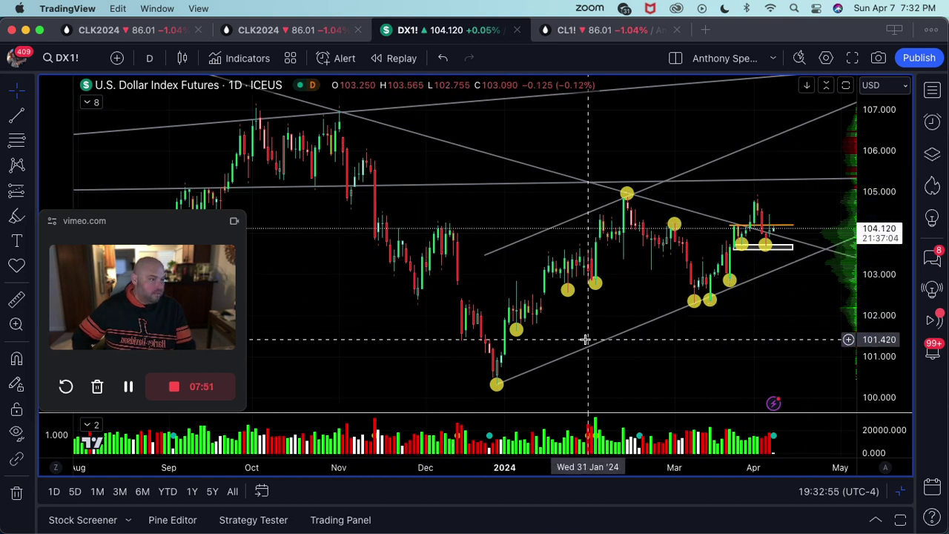
scroll(584, 340, right, 3)
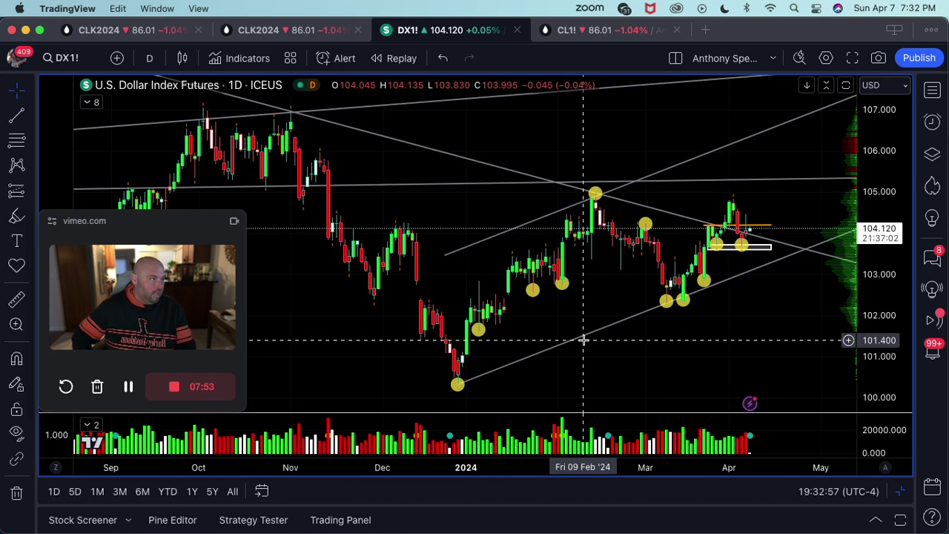
scroll(584, 340, down, 3)
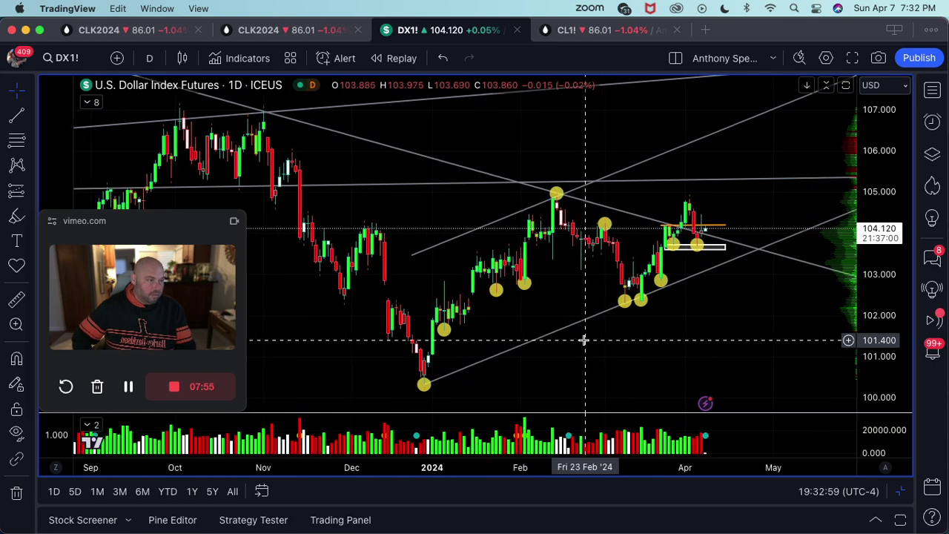
scroll(584, 339, up, 4)
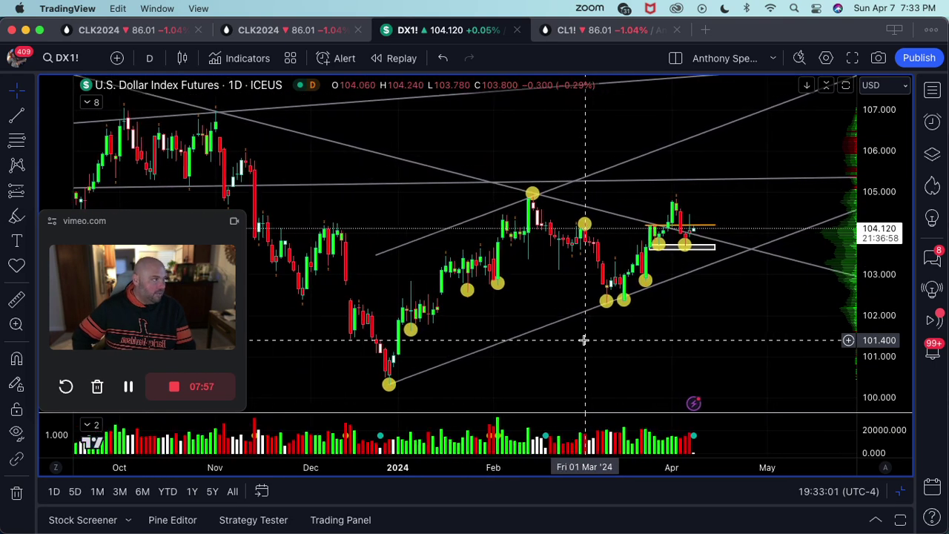